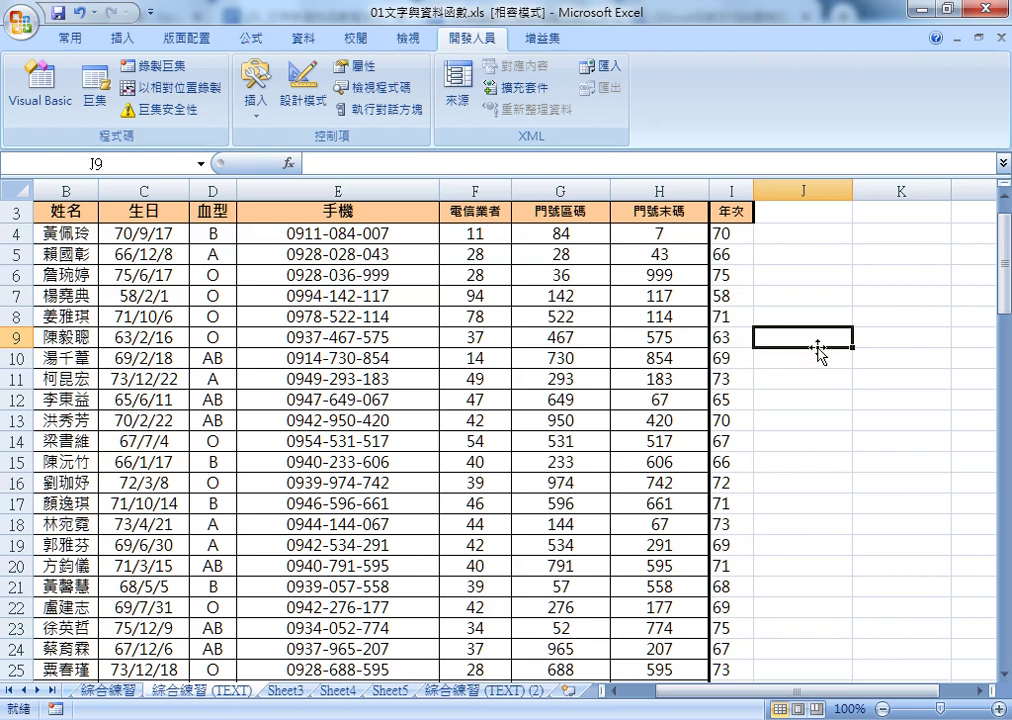
# Start recording a new macro named 手機號碼清除.
pyautogui.scroll(1, 820, 340)
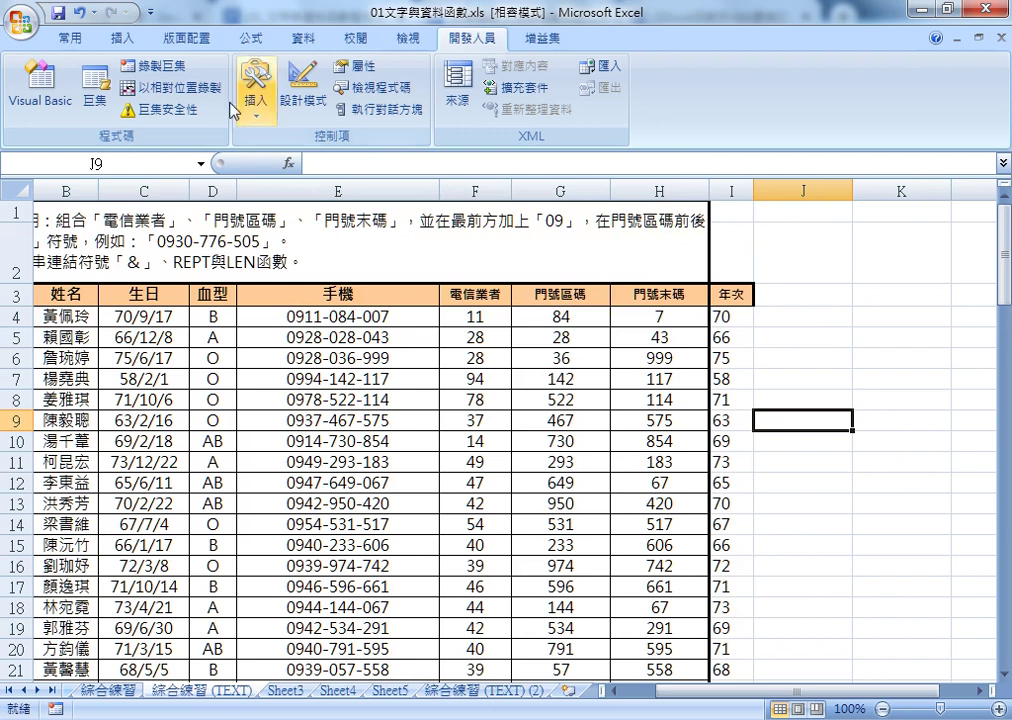
pyautogui.click(155, 65)
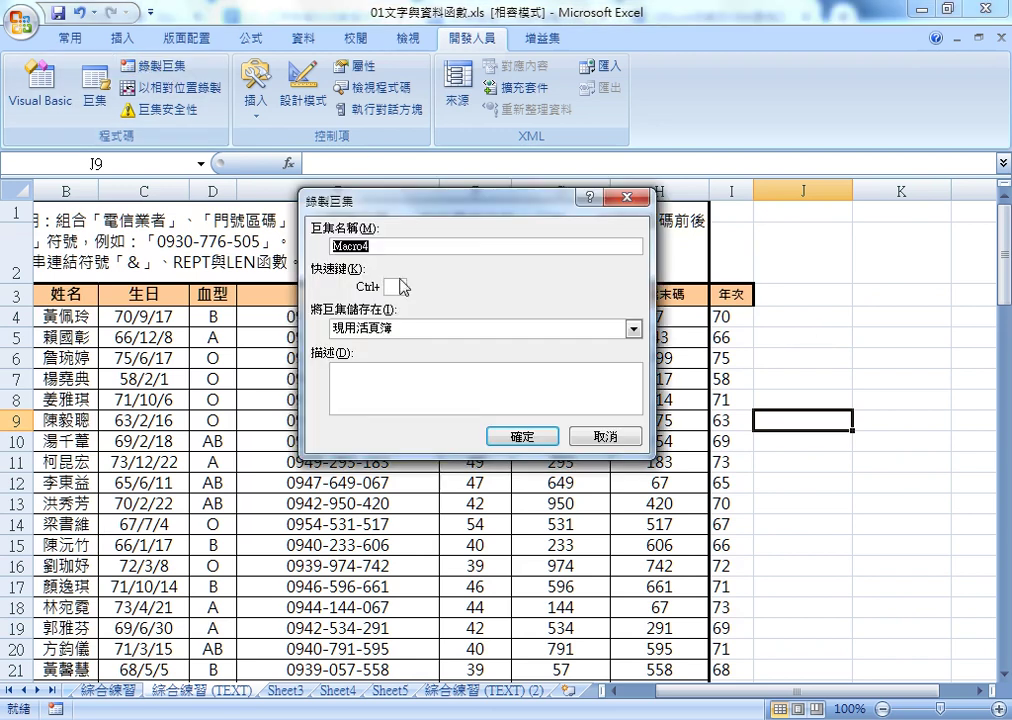
pyautogui.rightClick(357, 246)
pyautogui.click(385, 273)
pyautogui.hotkey('shift', 'Left')
pyautogui.hotkey('shift', 'Left')
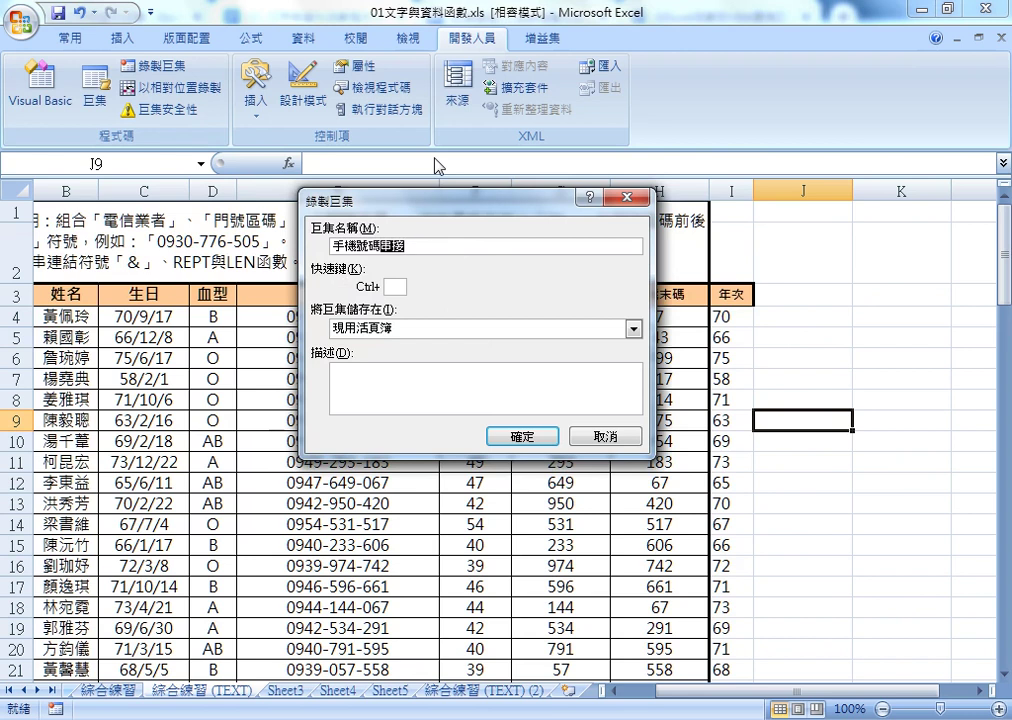
pyautogui.write('<')
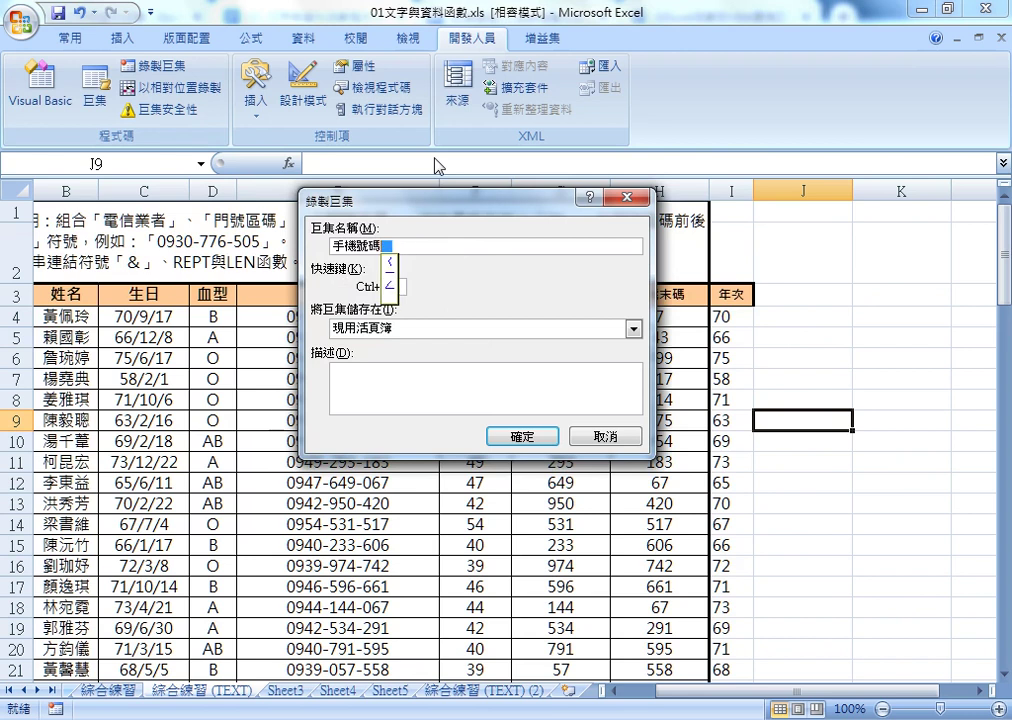
pyautogui.write('清除')
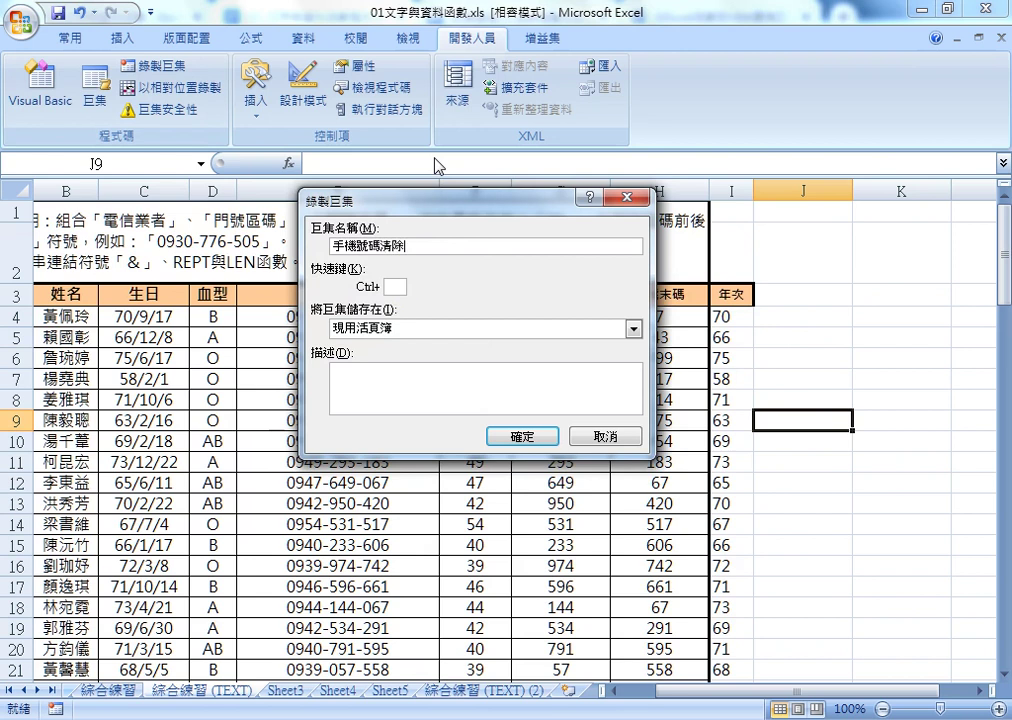
pyautogui.click(520, 440)
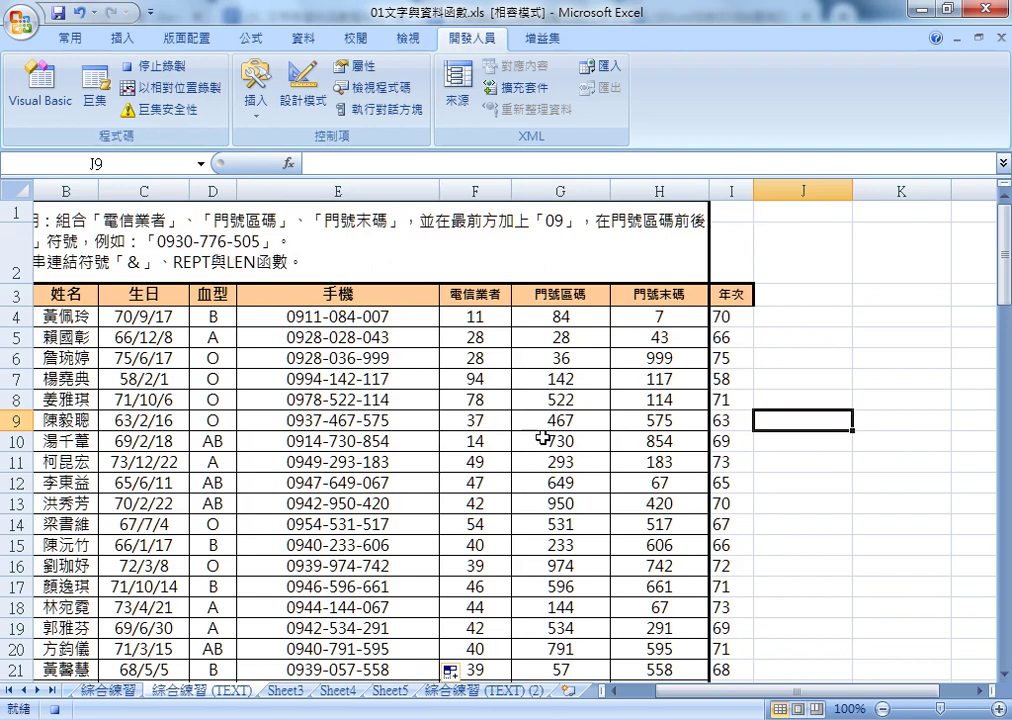
# Select the phone numbers E4:E103, delete them, and stop recording.
pyautogui.click(400, 317)
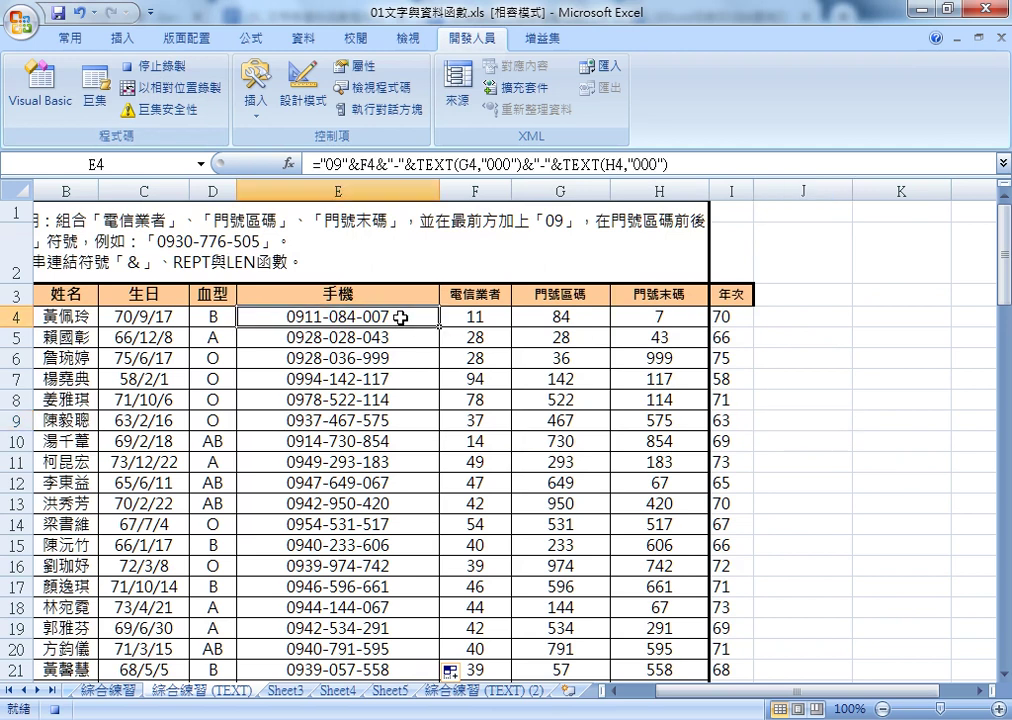
pyautogui.hotkey('ctrl', 'shift', 'Down')
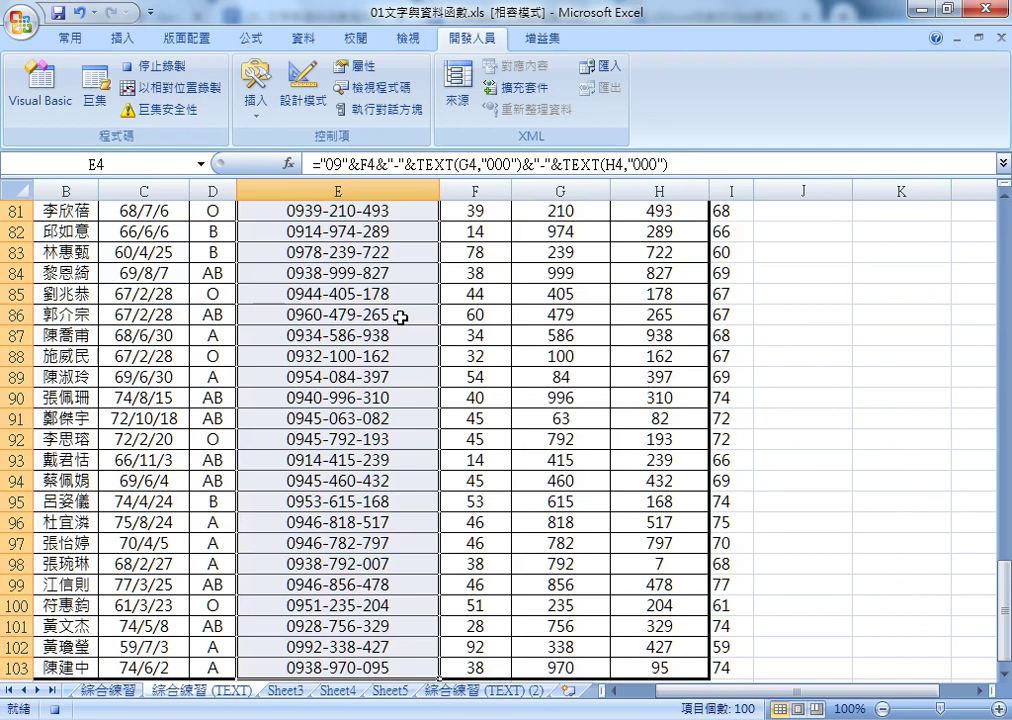
pyautogui.press('Delete')
pyautogui.hotkey('ctrl', 'BackSpace')
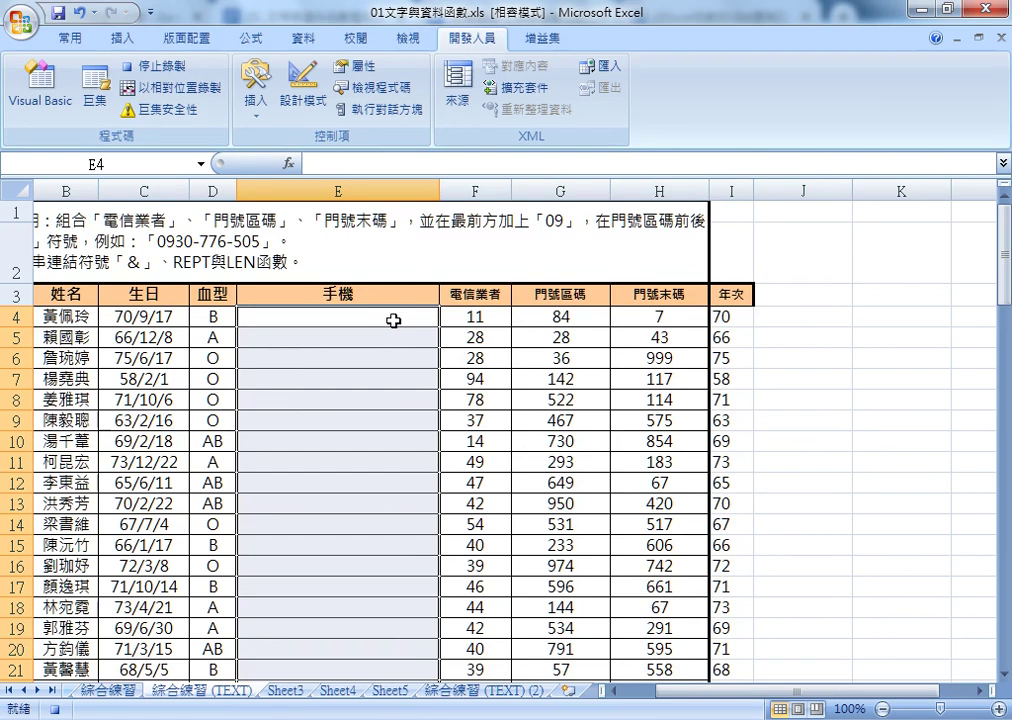
pyautogui.click(160, 67)
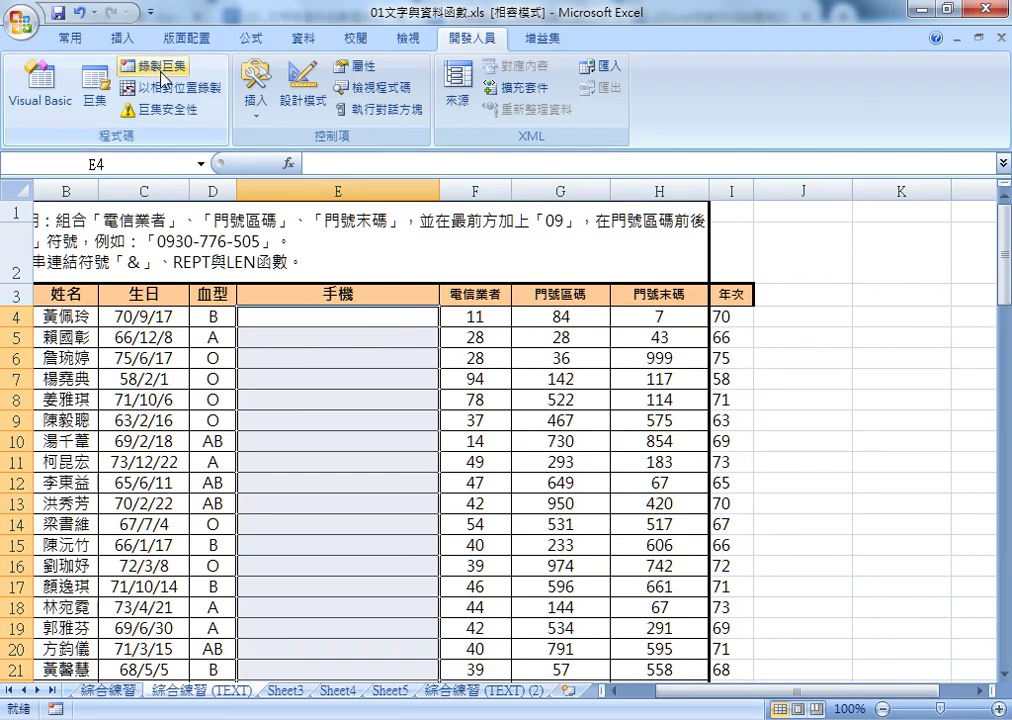
pyautogui.click(95, 85)
pyautogui.moveTo(424, 181); pyautogui.dragTo(656, 95)
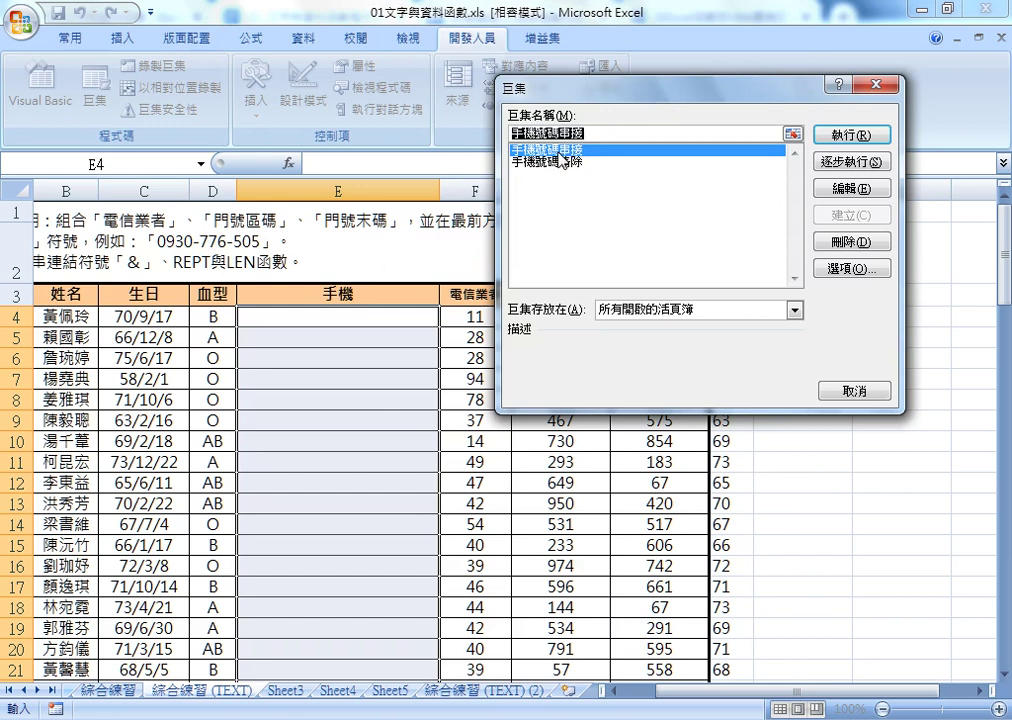
pyautogui.click(835, 137)
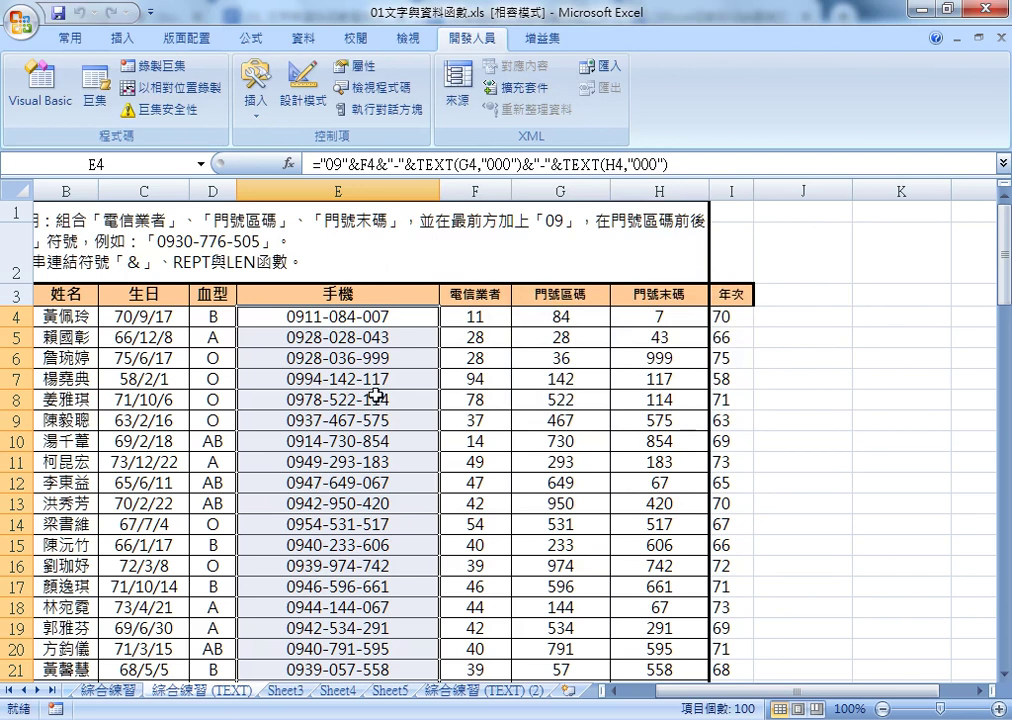
pyautogui.click(97, 100)
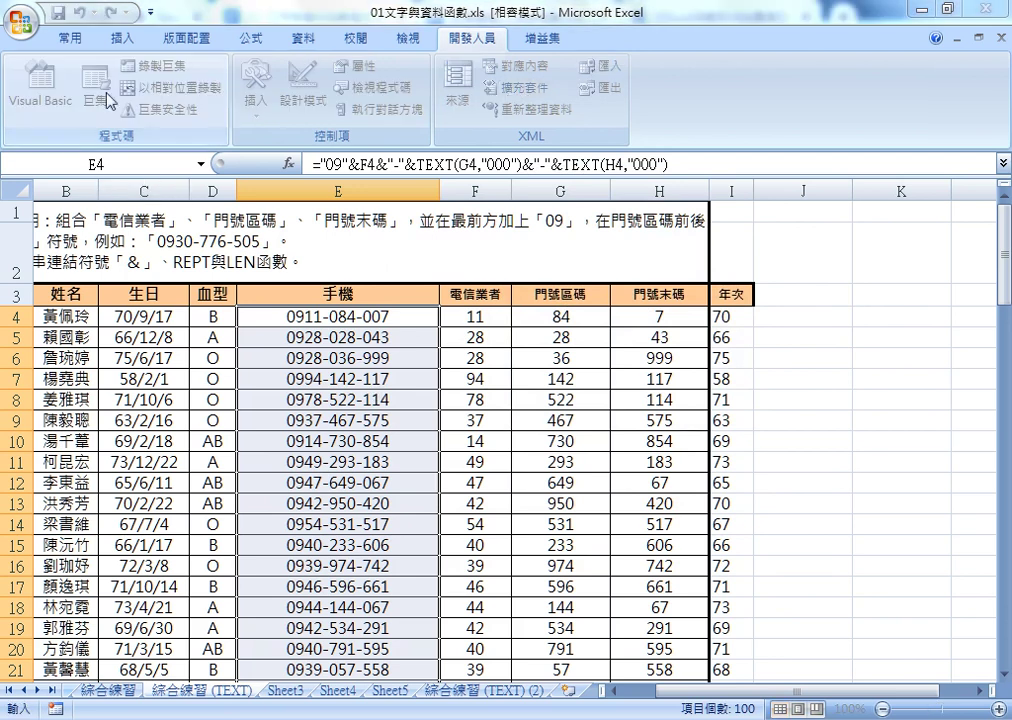
pyautogui.click(766, 162)
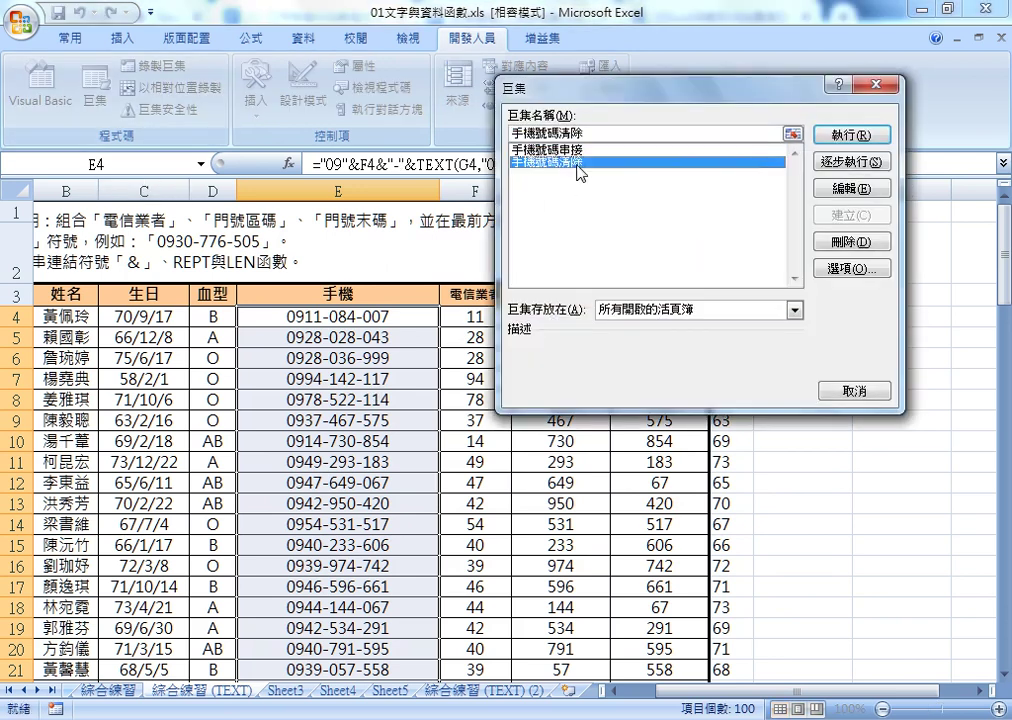
pyautogui.click(828, 136)
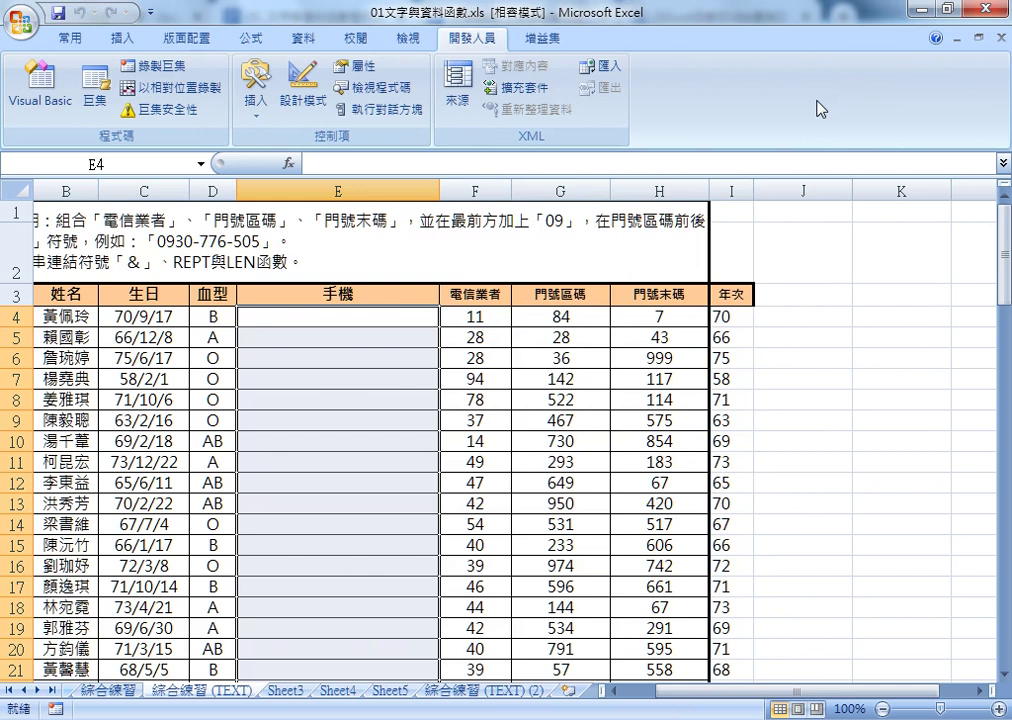
pyautogui.click(98, 102)
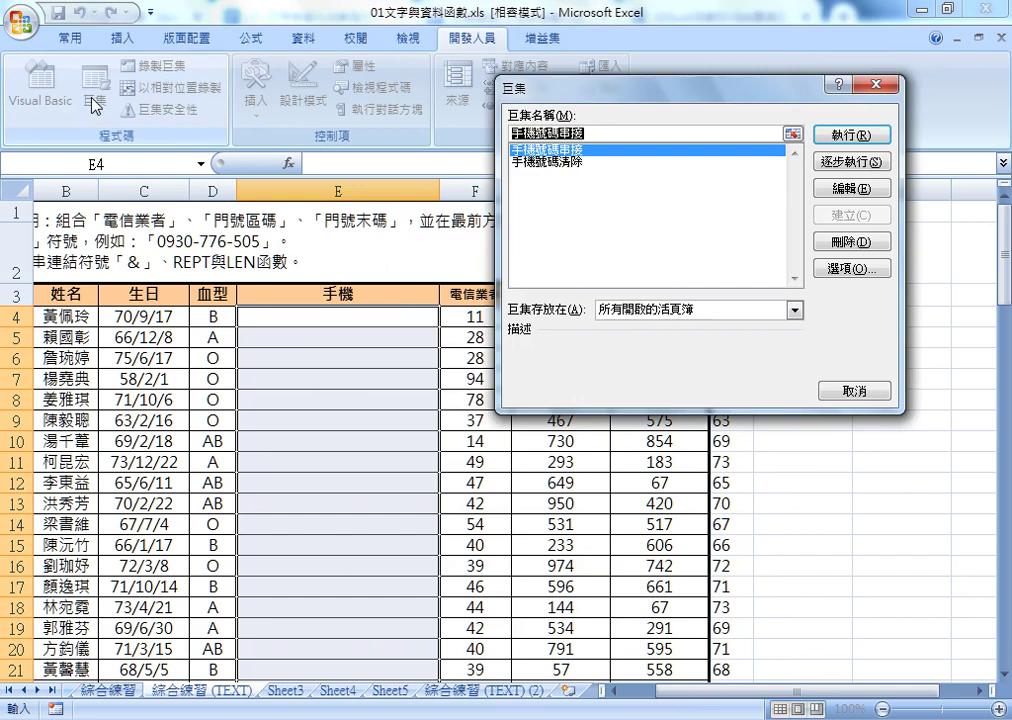
pyautogui.click(878, 86)
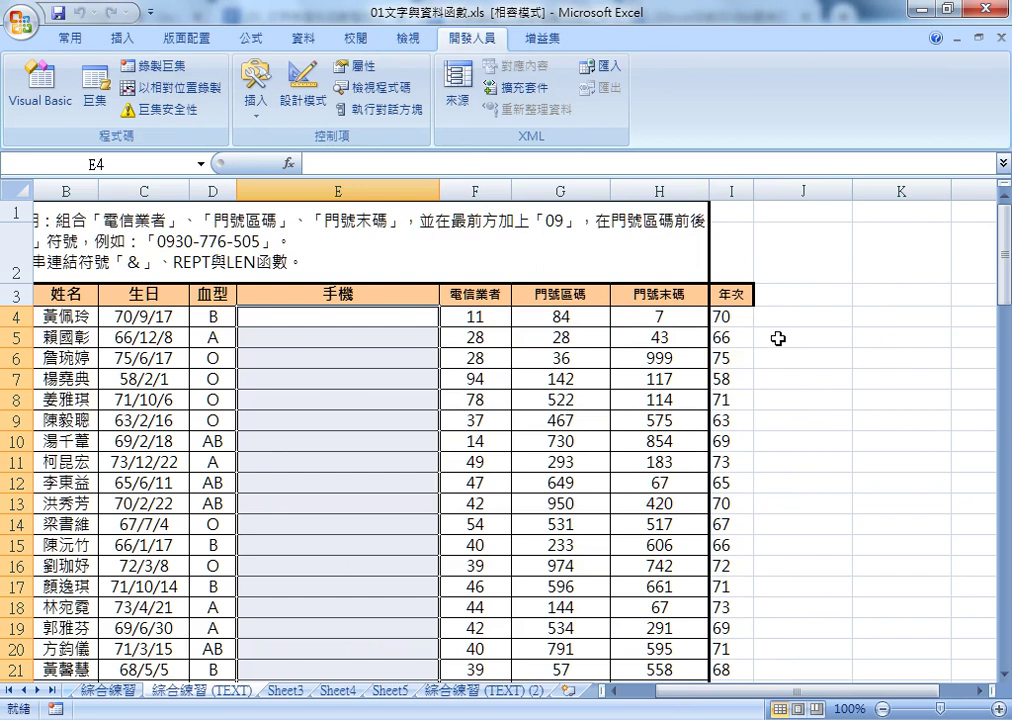
# Draw a form button beside the table over columns J–K.
pyautogui.click(254, 118)
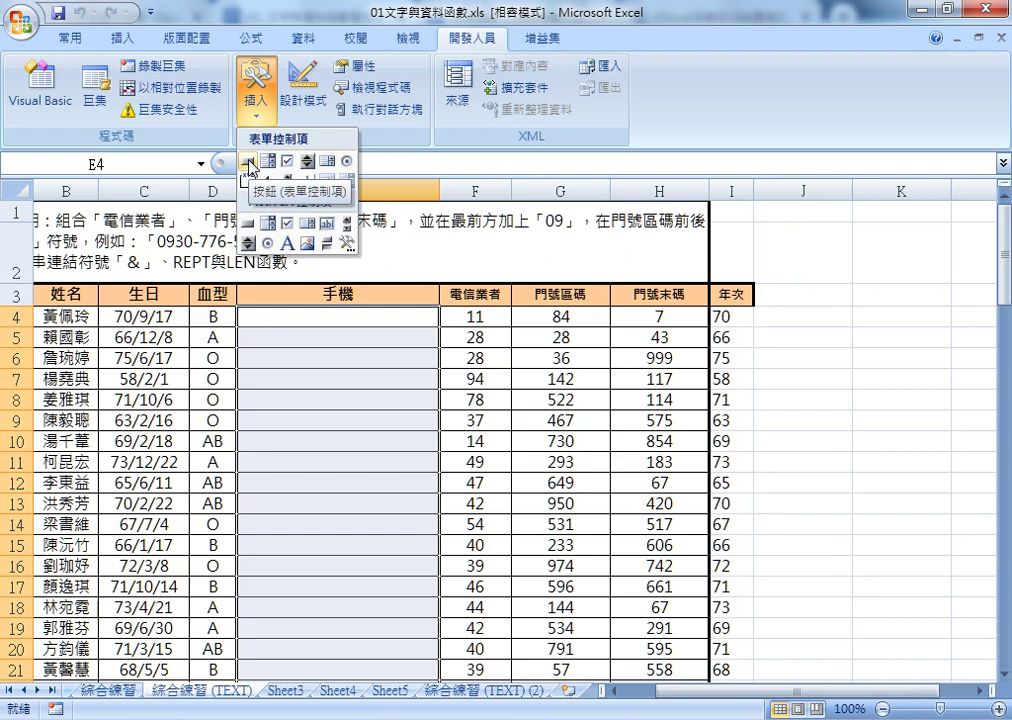
pyautogui.click(250, 163)
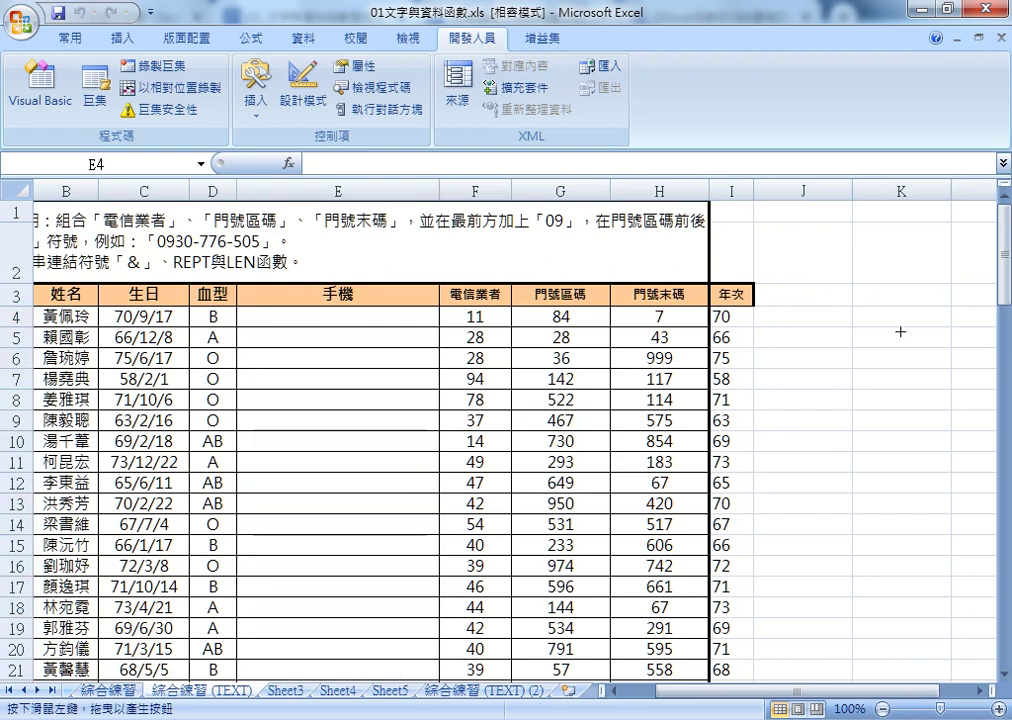
pyautogui.moveTo(784, 288); pyautogui.dragTo(935, 329)
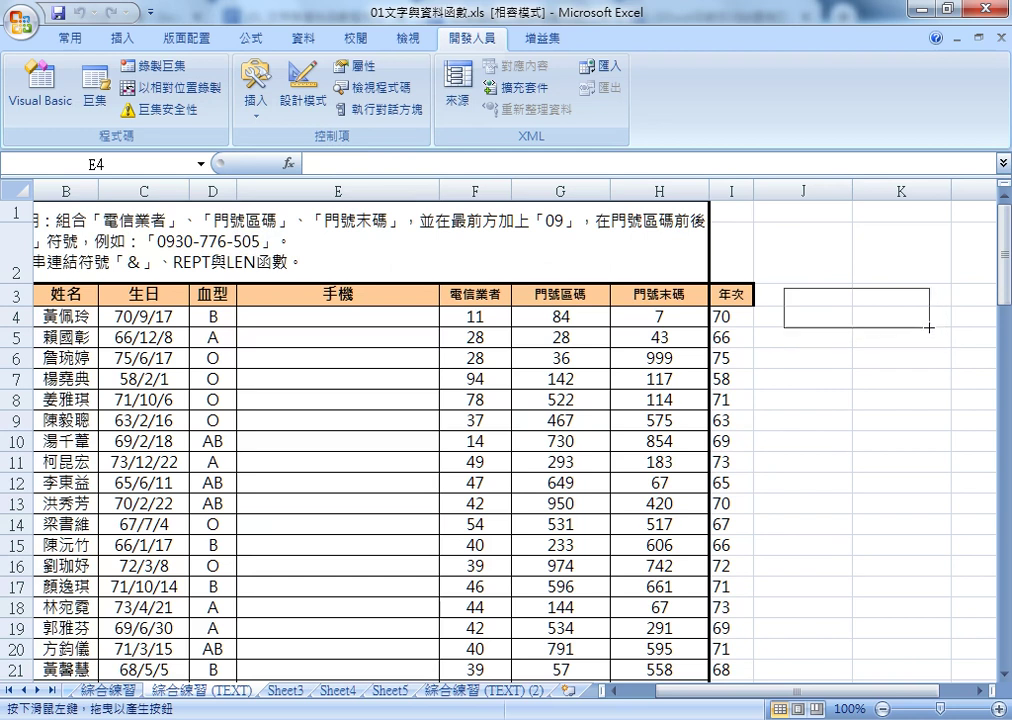
pyautogui.moveTo(935, 329); pyautogui.dragTo(931, 334)
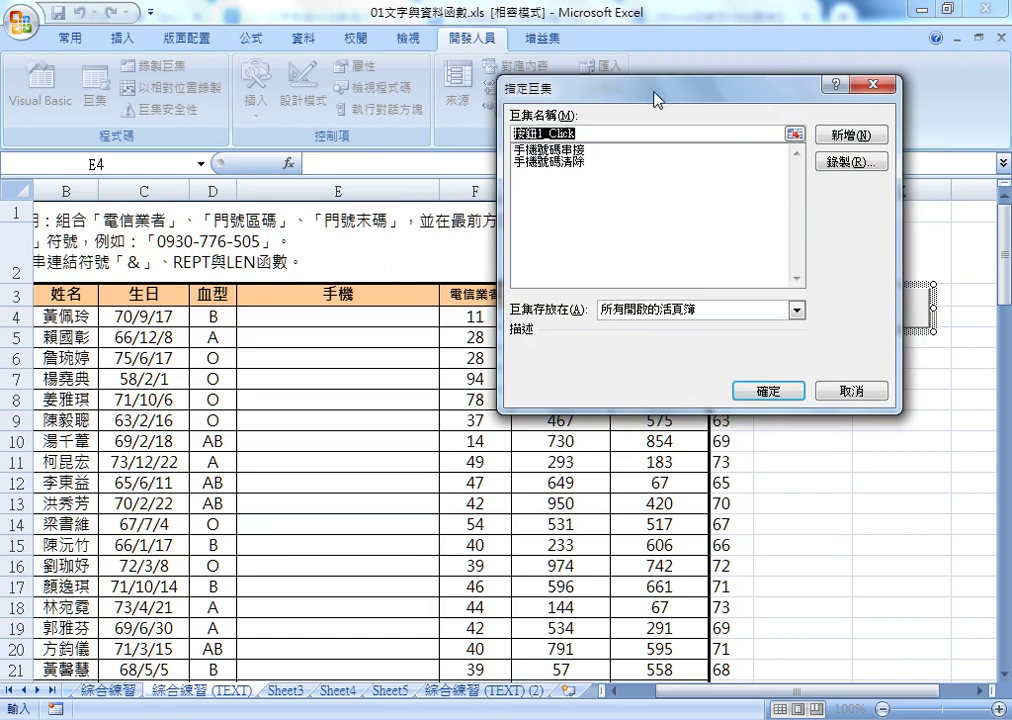
# Assign the 手機號碼串接 macro to the button and caption it 手機號碼串接.
pyautogui.moveTo(654, 93); pyautogui.dragTo(518, 93)
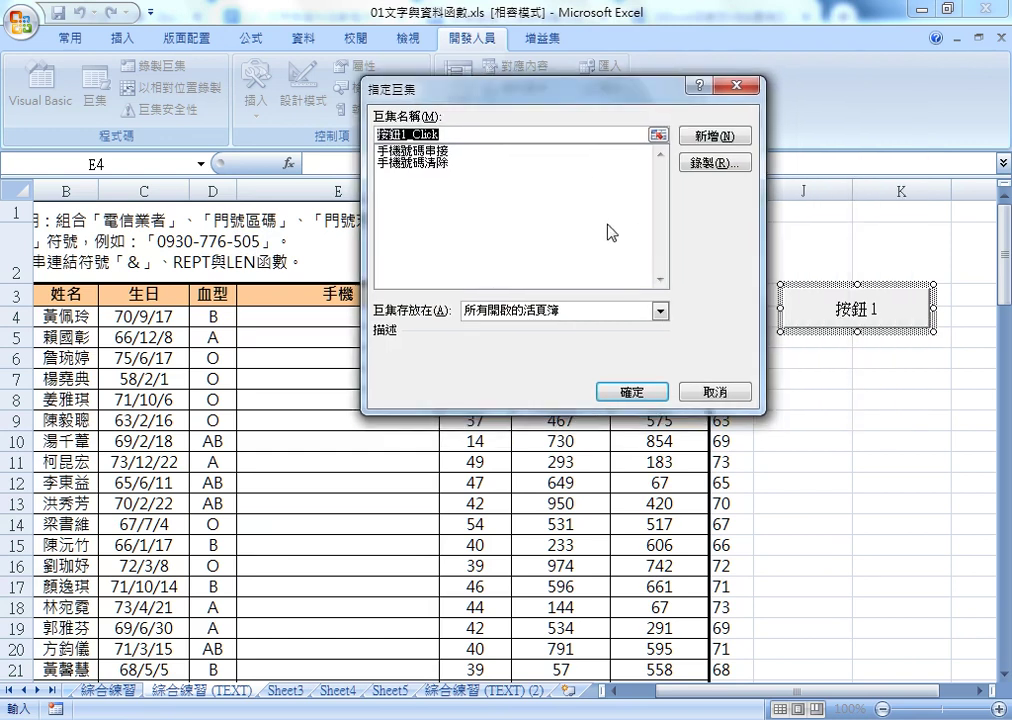
pyautogui.click(410, 150)
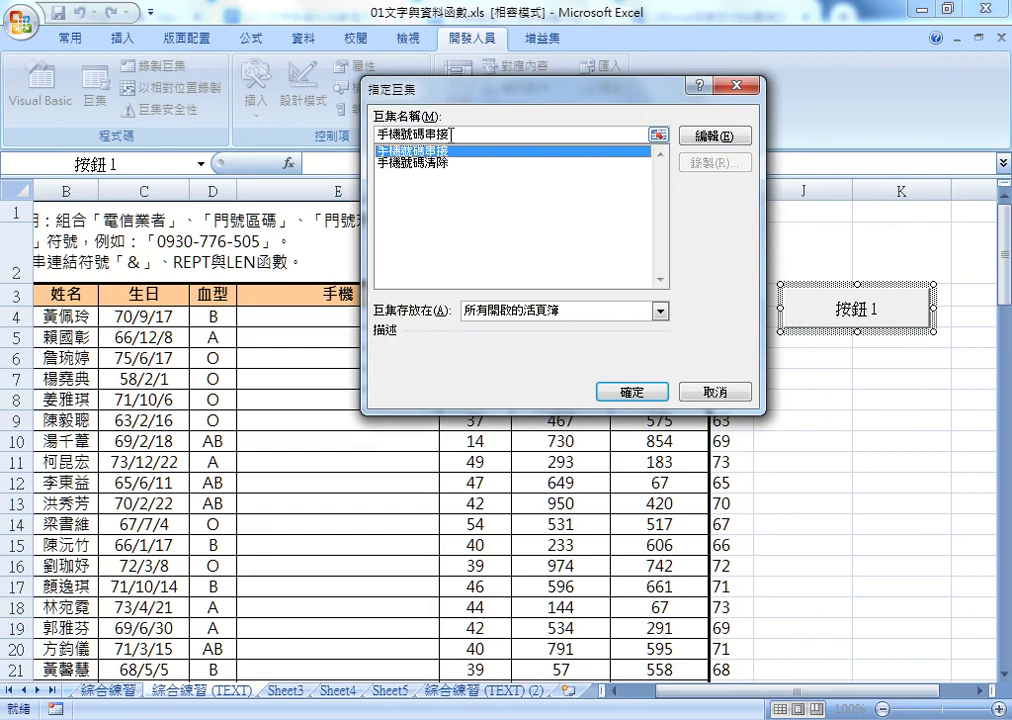
pyautogui.rightClick(415, 137)
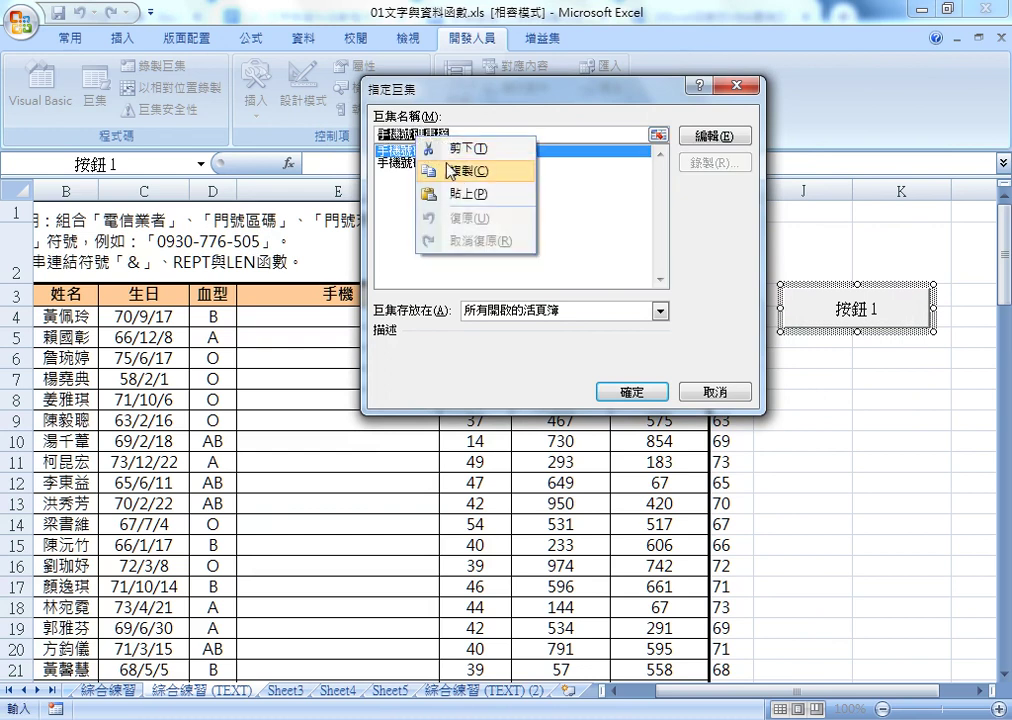
pyautogui.click(459, 178)
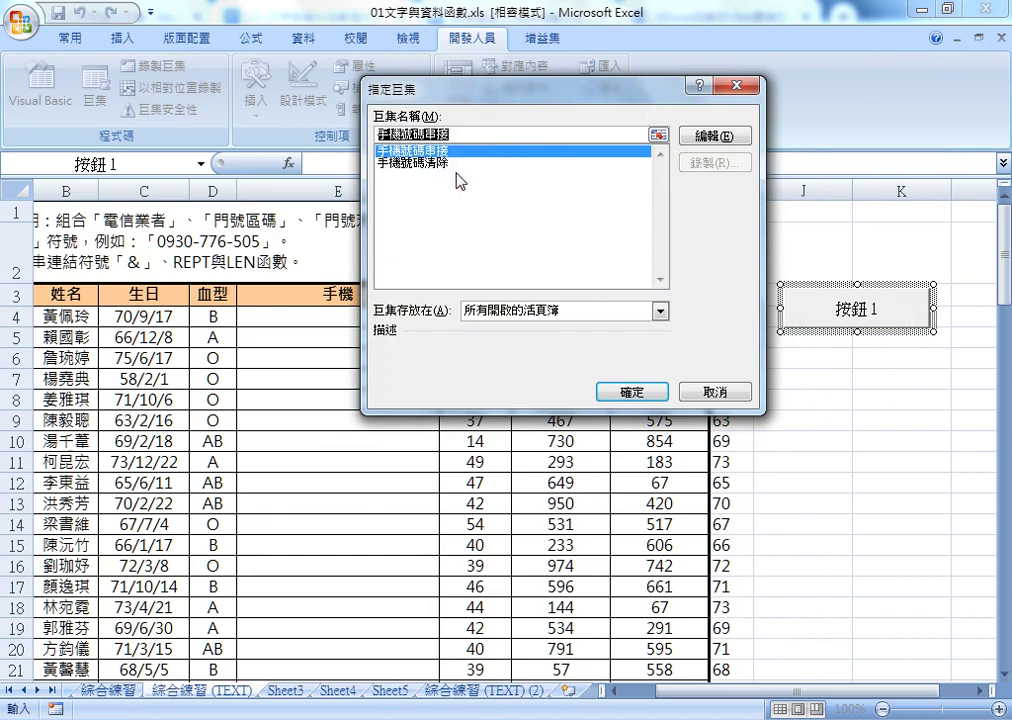
pyautogui.click(634, 393)
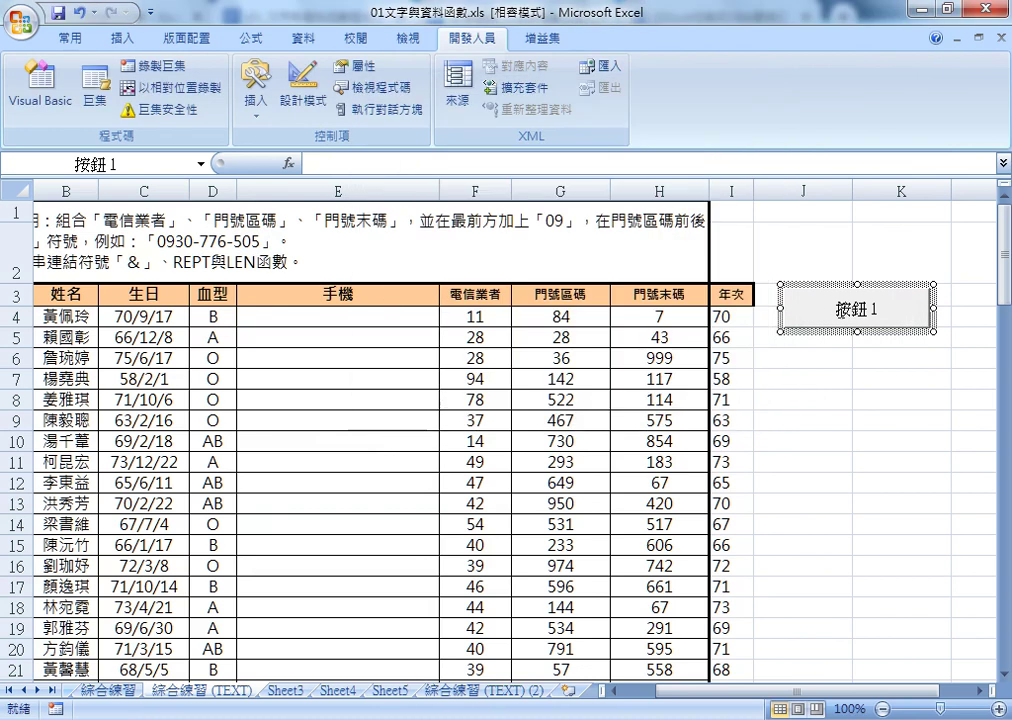
pyautogui.doubleClick(905, 301)
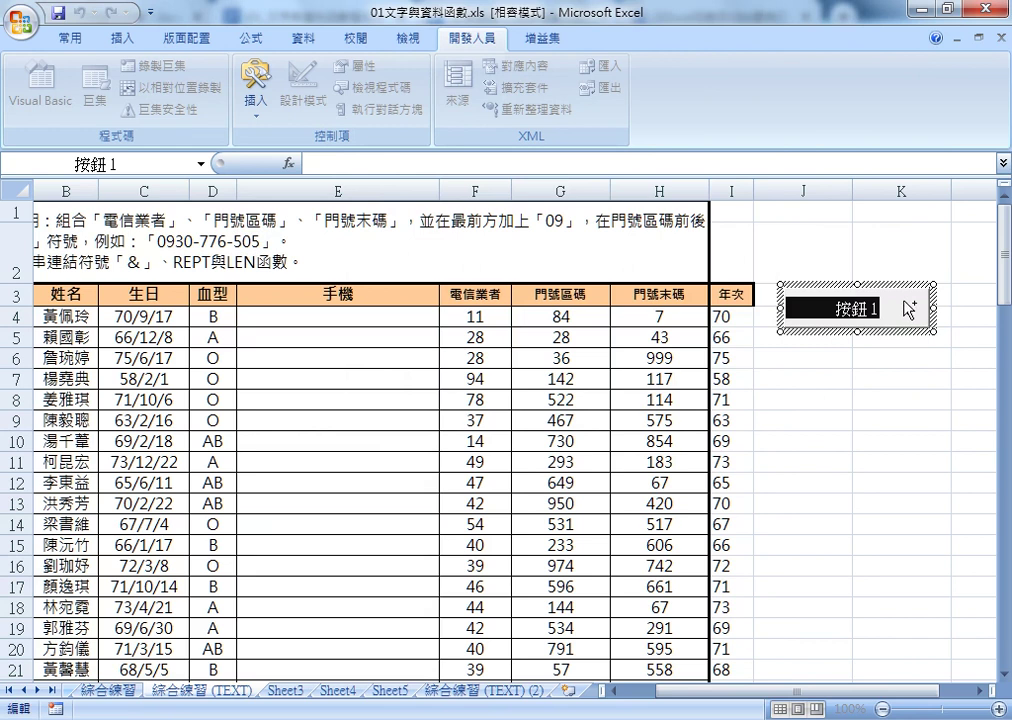
pyautogui.write('手機號碼串接')
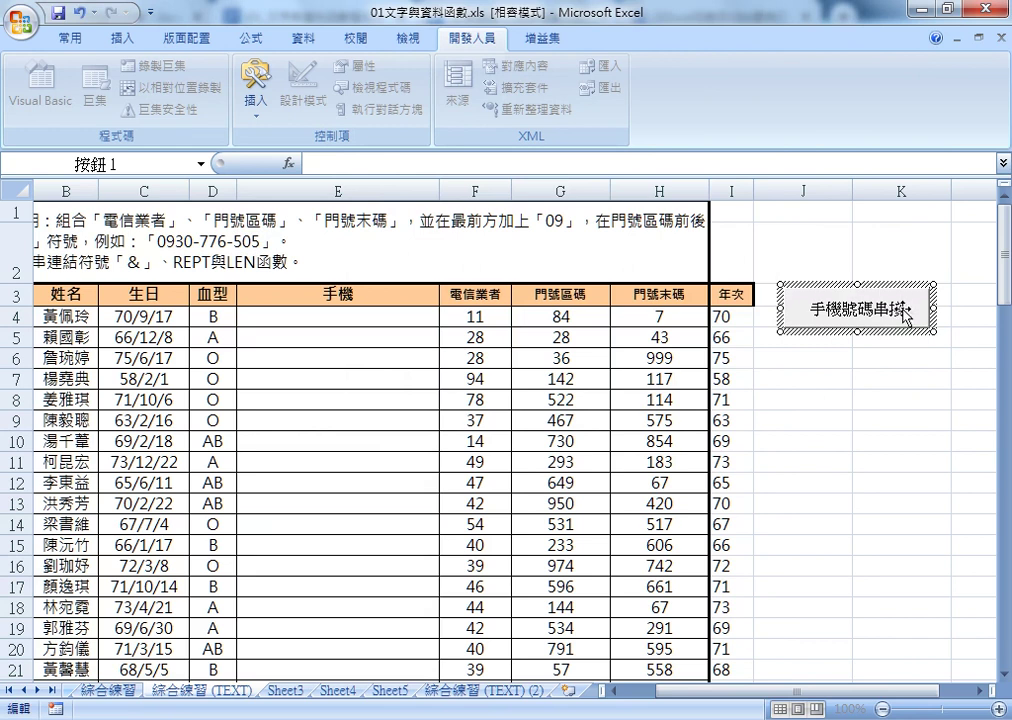
pyautogui.click(897, 379)
# Draw a second form button just below the first one.
pyautogui.click(256, 95)
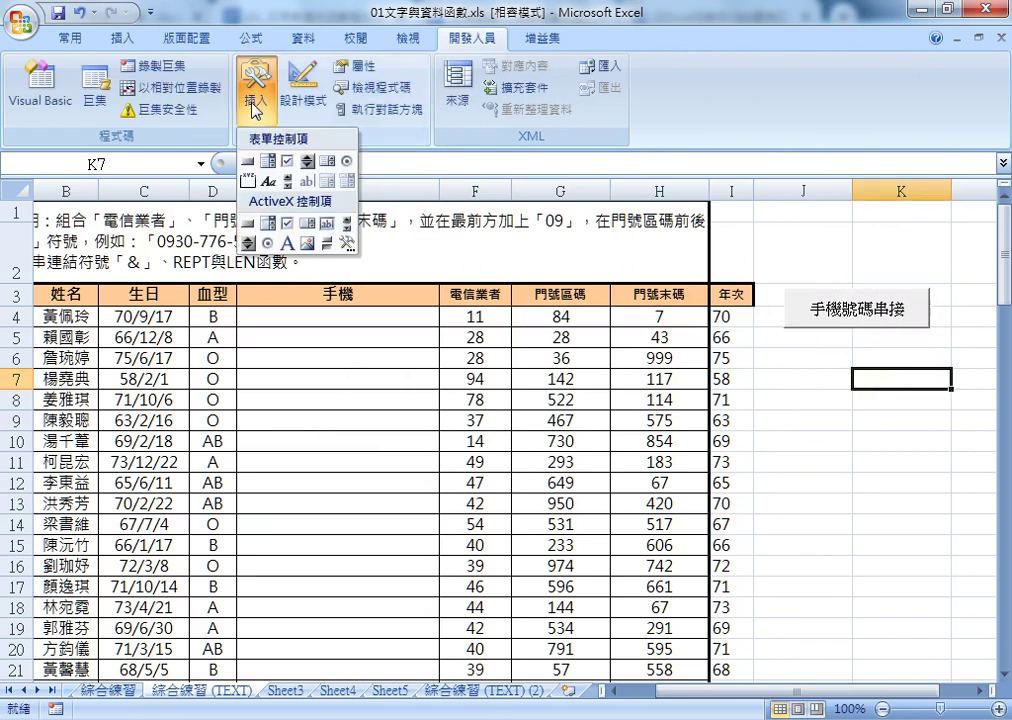
pyautogui.click(245, 161)
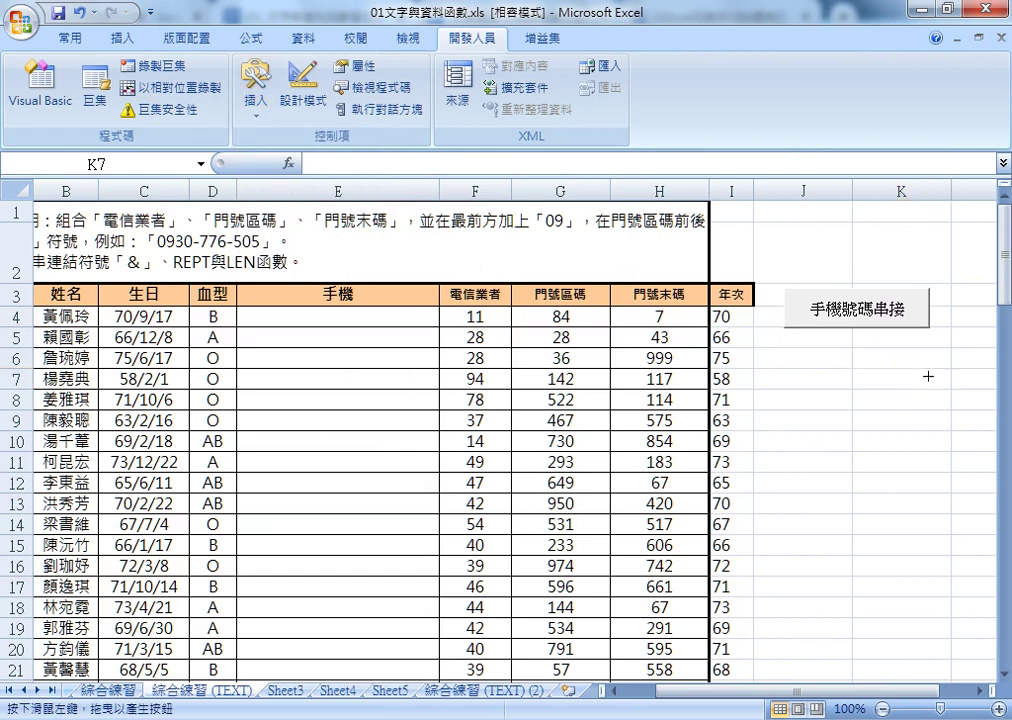
pyautogui.moveTo(782, 338); pyautogui.dragTo(933, 380)
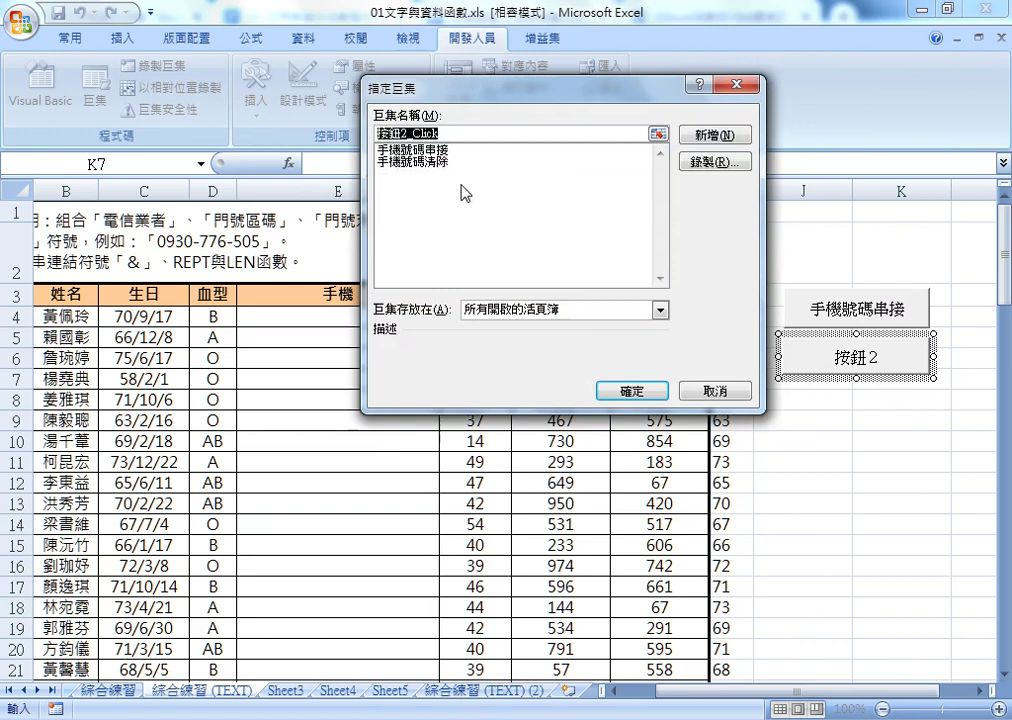
# Assign the 手機號碼清除 macro to the new button and caption it 手機號碼清除.
pyautogui.click(441, 161)
pyautogui.doubleClick(415, 133)
pyautogui.rightClick(413, 137)
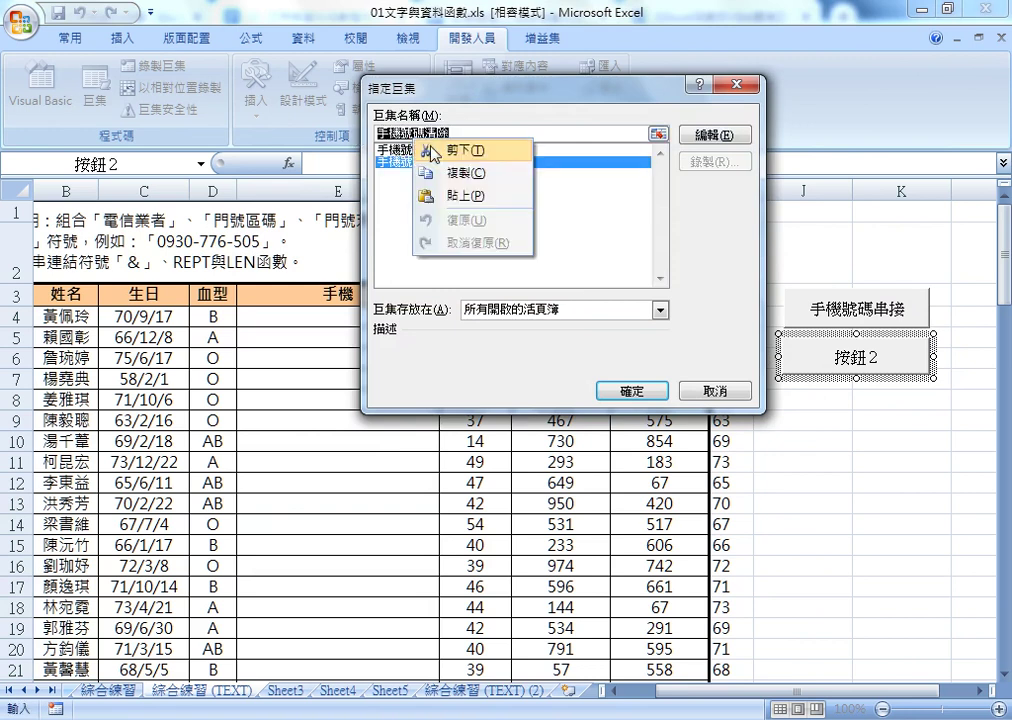
pyautogui.click(455, 175)
pyautogui.click(632, 391)
pyautogui.moveTo(878, 357); pyautogui.dragTo(785, 357)
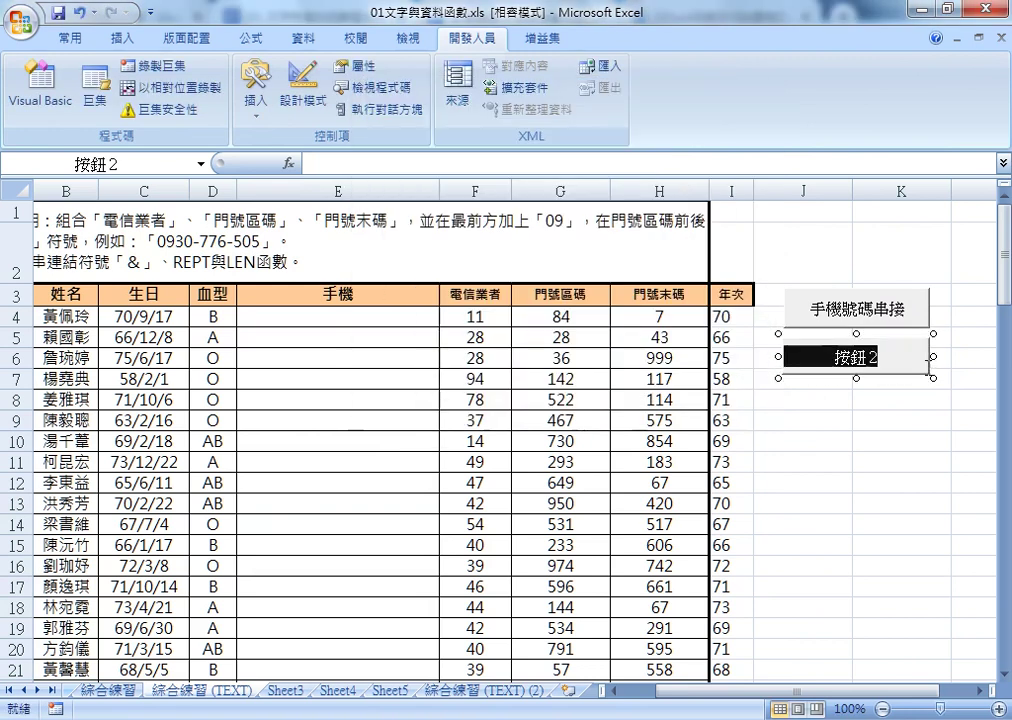
pyautogui.write('手機號碼清除')
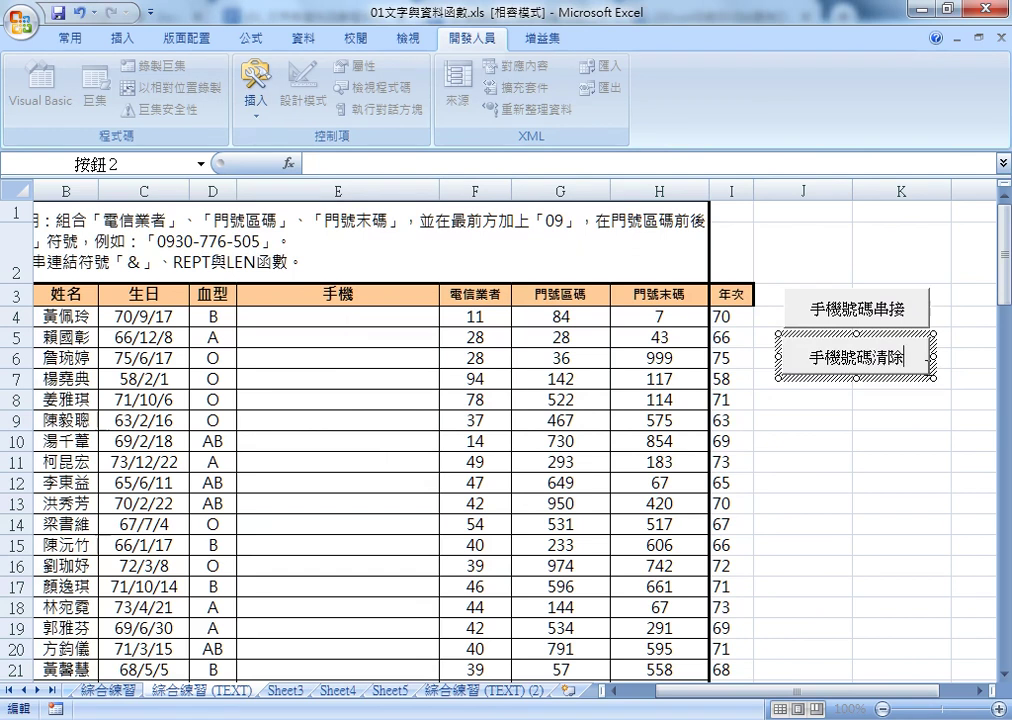
pyautogui.click(906, 474)
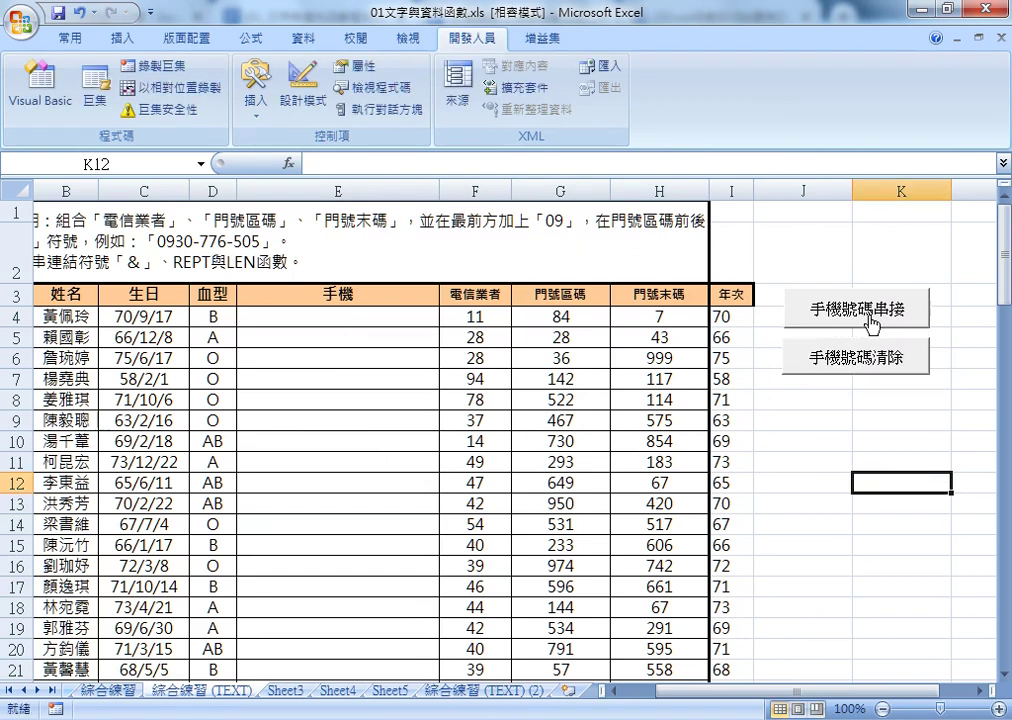
# Test the 手機號碼串接 and 手機號碼清除 buttons, then open the Macros dialog.
pyautogui.click(870, 314)
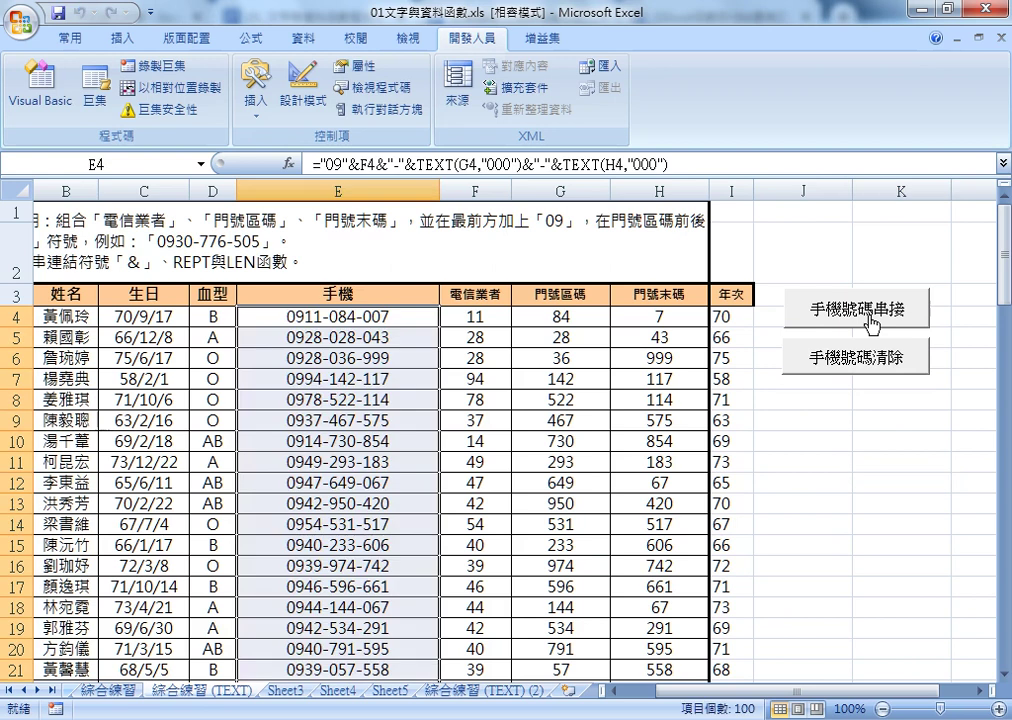
pyautogui.click(857, 362)
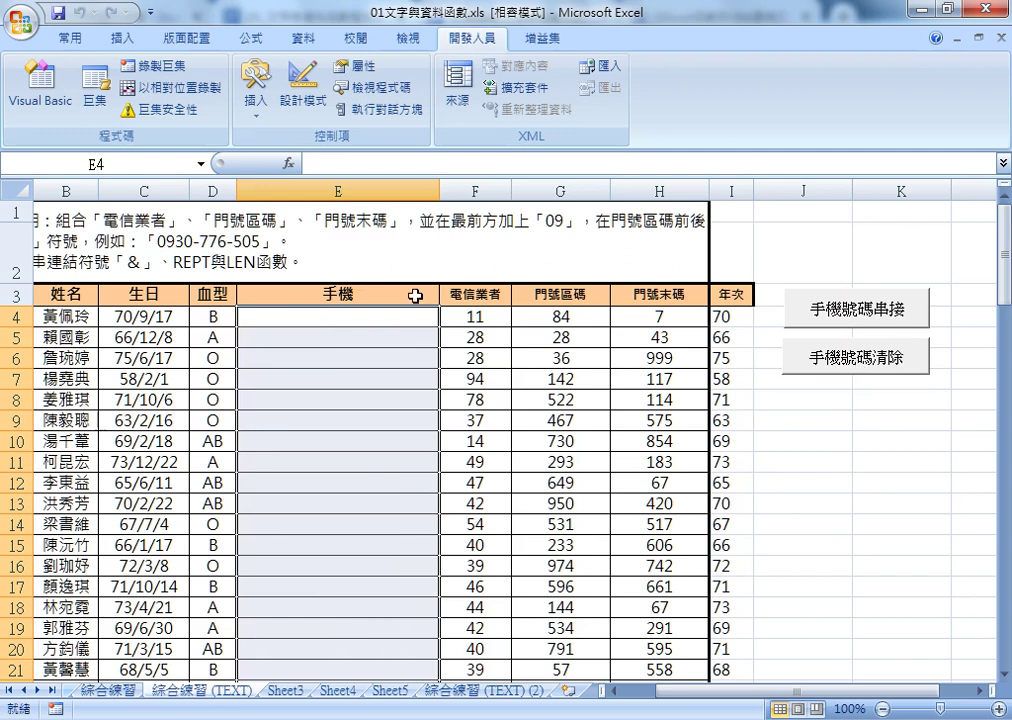
pyautogui.click(97, 100)
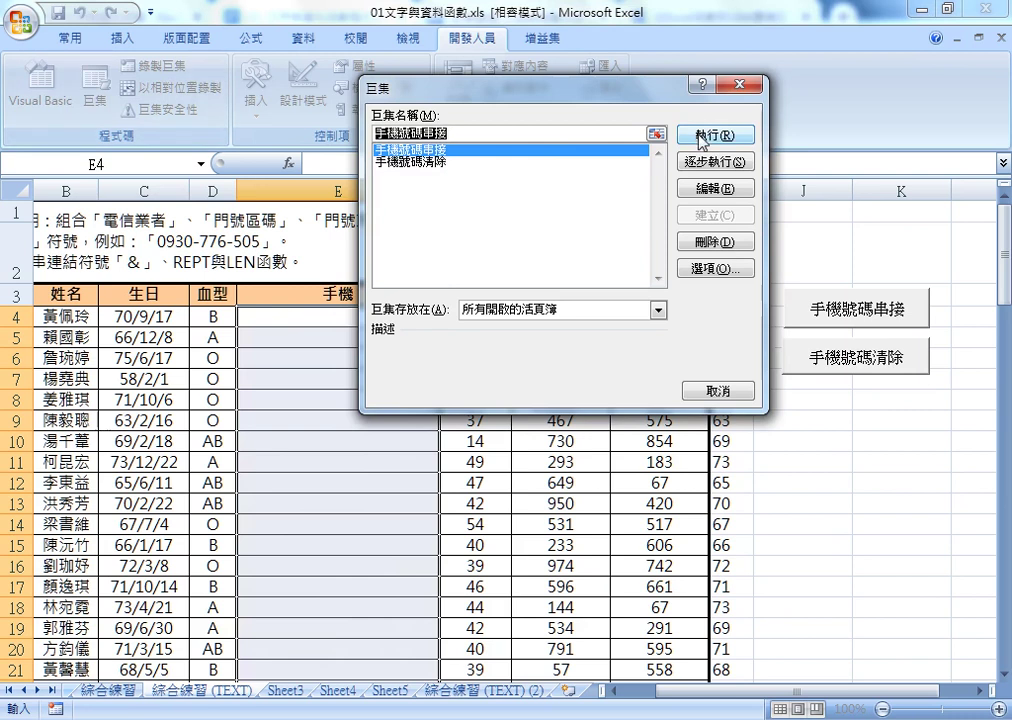
# Review both macros' code in Module1 of the VB Editor, then close the editor.
pyautogui.click(712, 190)
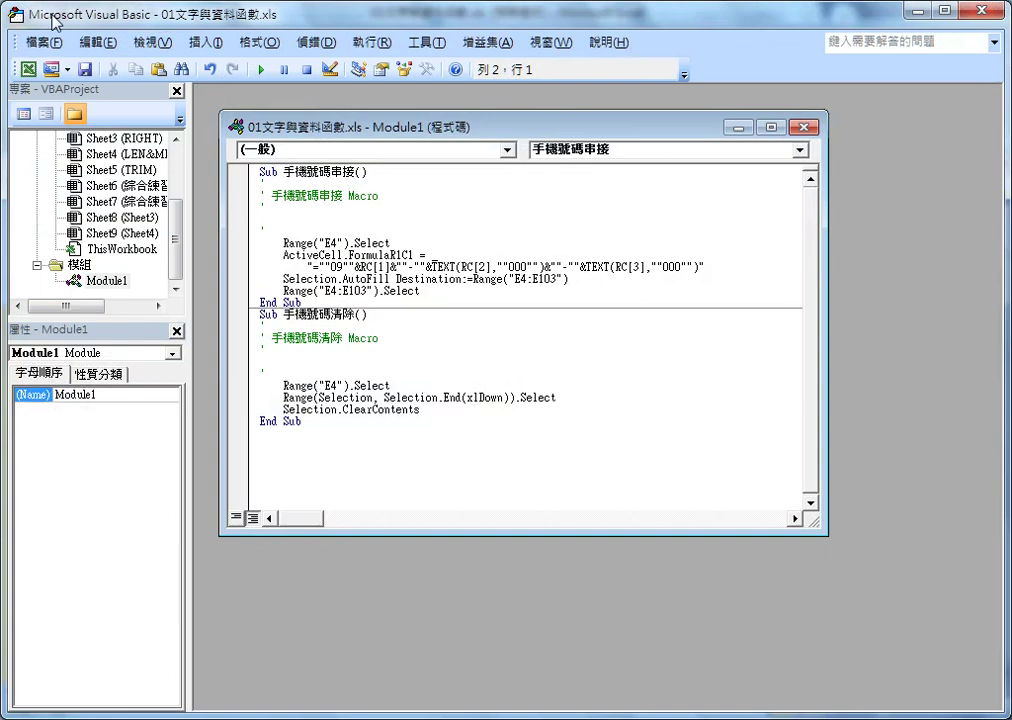
pyautogui.moveTo(44, 18); pyautogui.dragTo(176, 74)
pyautogui.doubleClick(405, 185)
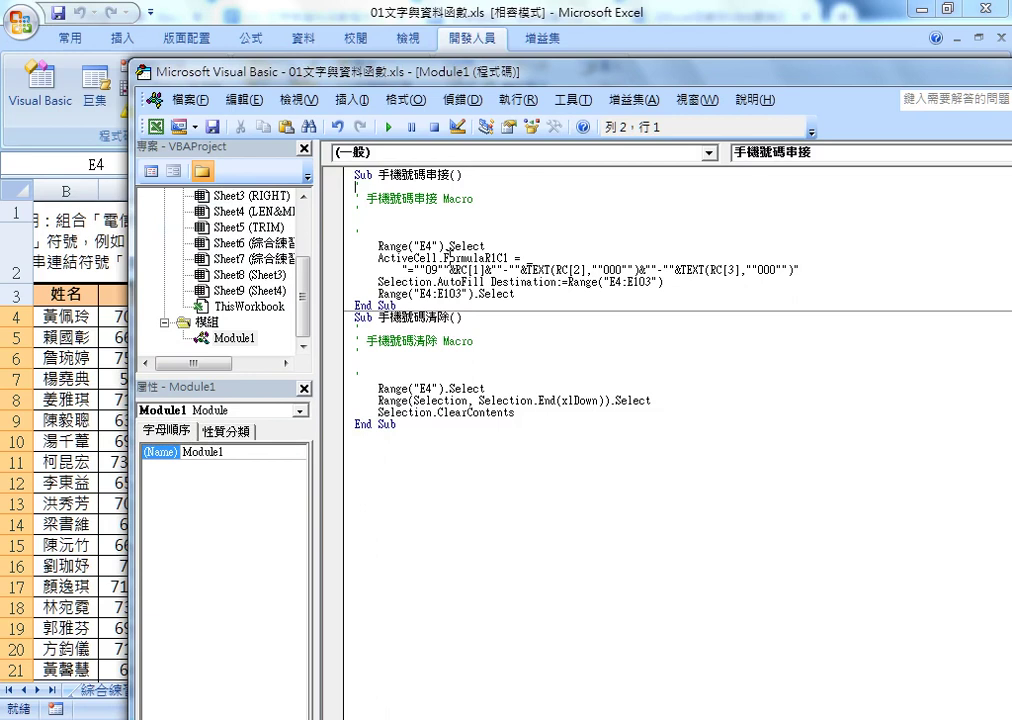
pyautogui.doubleClick(145, 75)
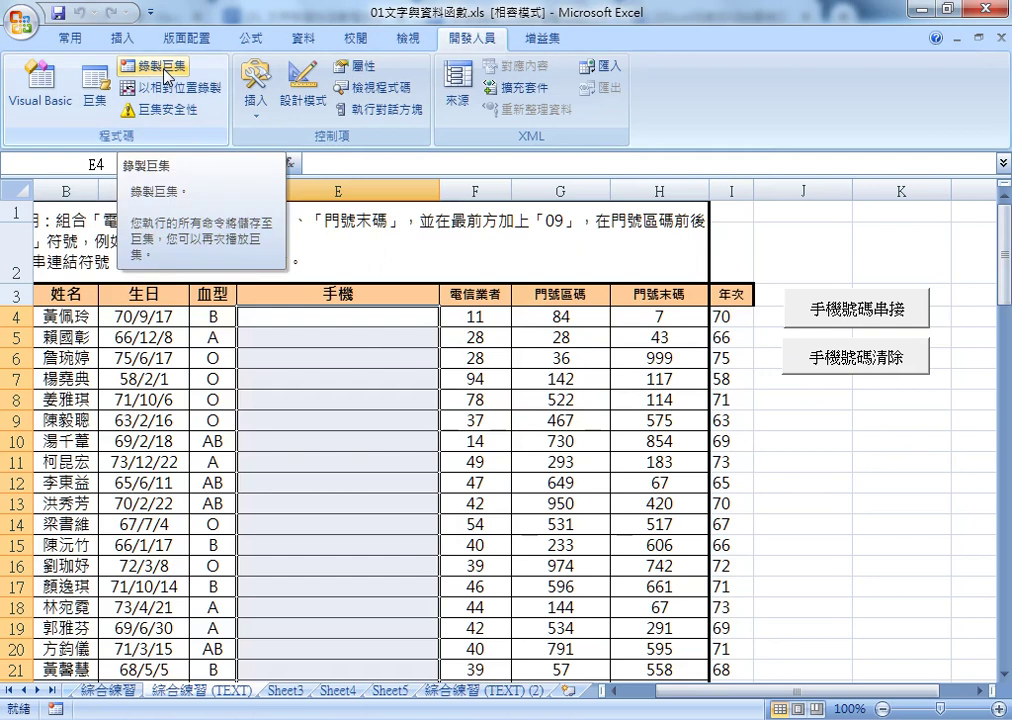
# Open and dismiss the Macros dialog, then show the Developer Insert controls gallery.
pyautogui.click(91, 104)
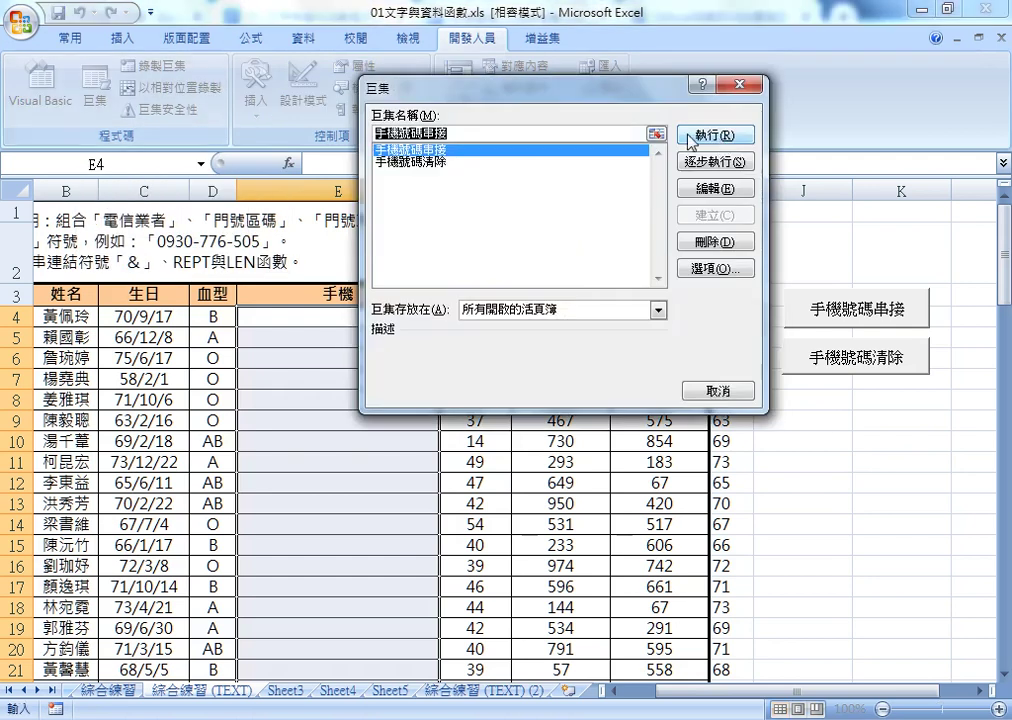
pyautogui.click(745, 93)
pyautogui.click(253, 110)
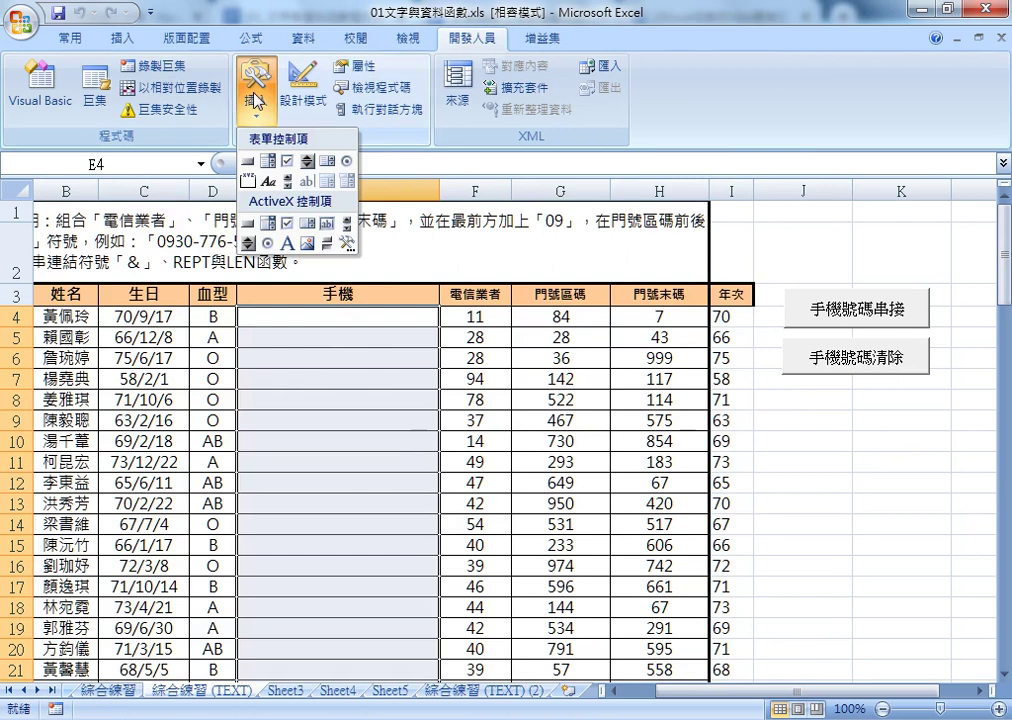